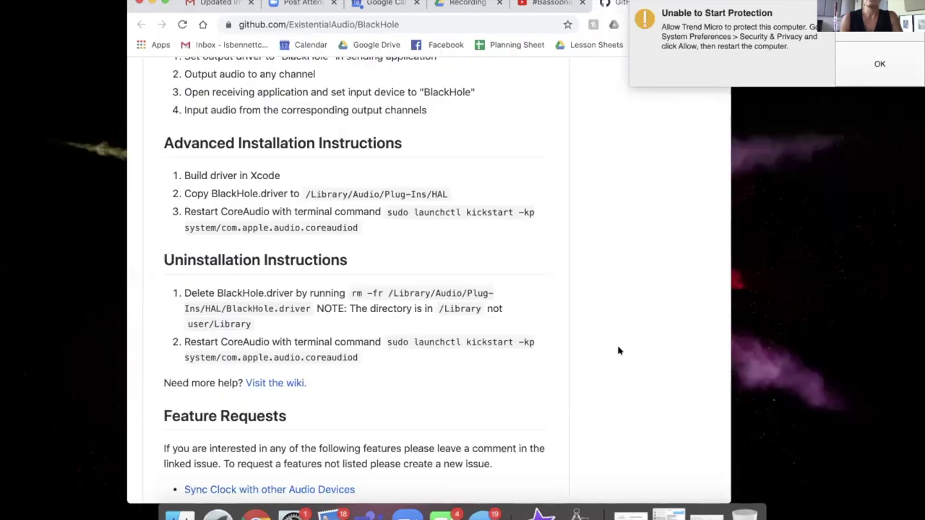
- Open the installer download page from the BlackHole README on GitHub and look through its sections
scroll(554, 336, "up", 10)
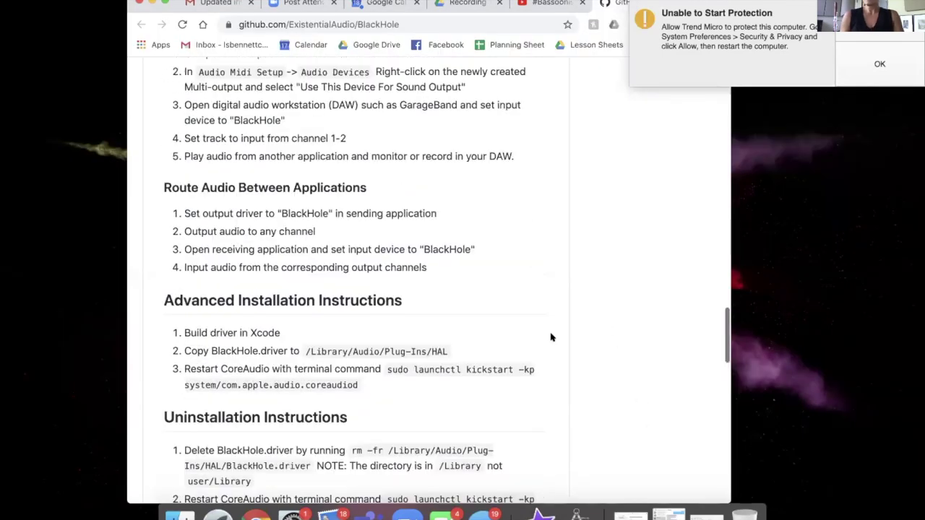
scroll(551, 337, "up", 15)
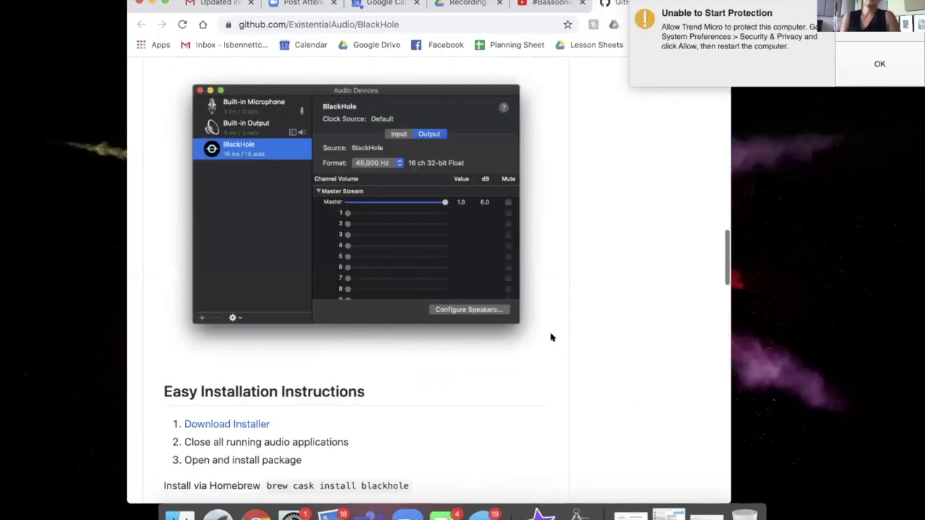
scroll(551, 336, "up", 12)
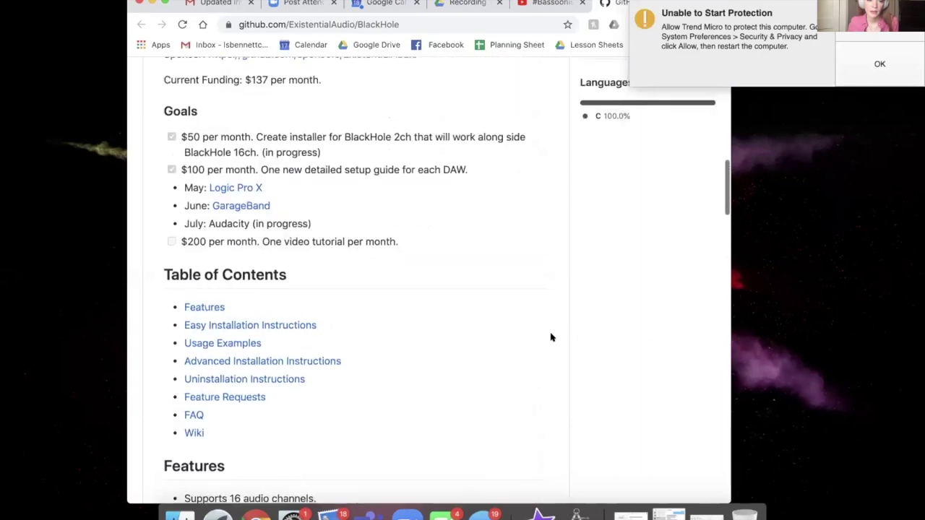
scroll(553, 336, "up", 6)
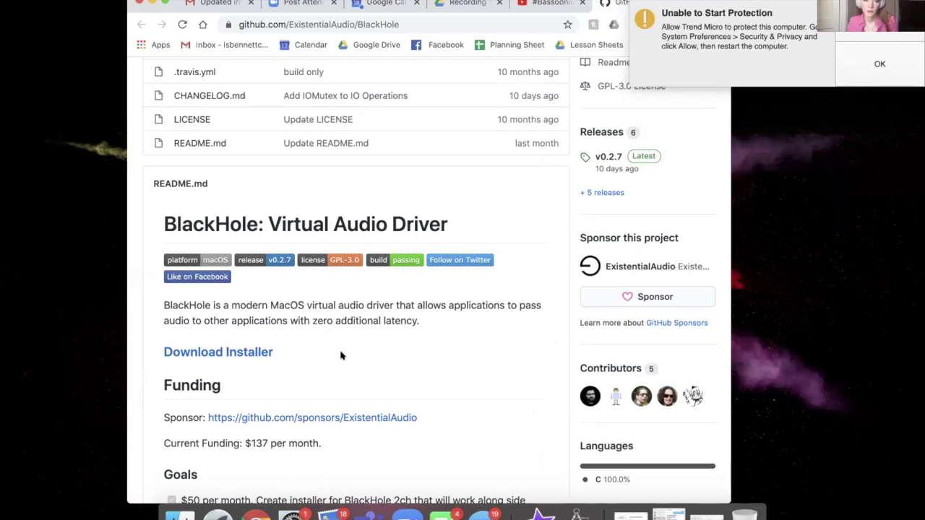
scroll(340, 355, "down", 1)
scroll(331, 325, "down", 1)
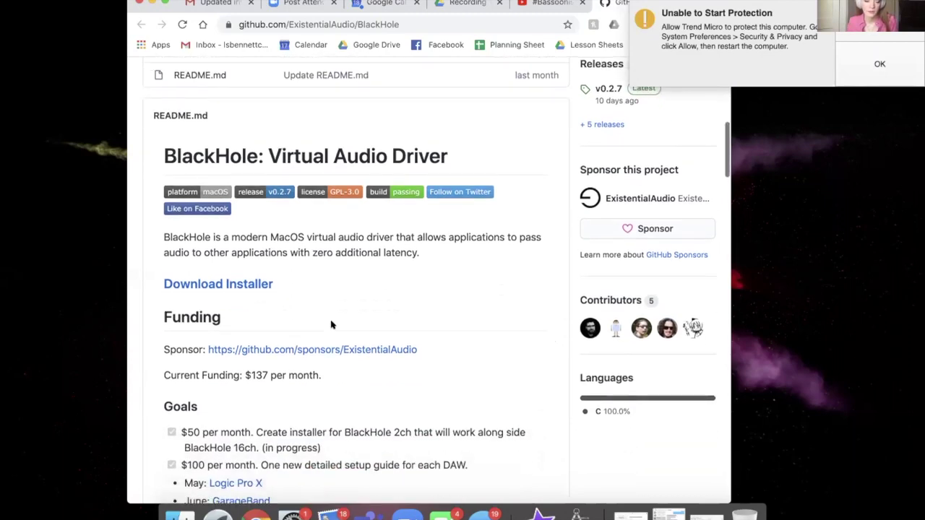
left_click(243, 285)
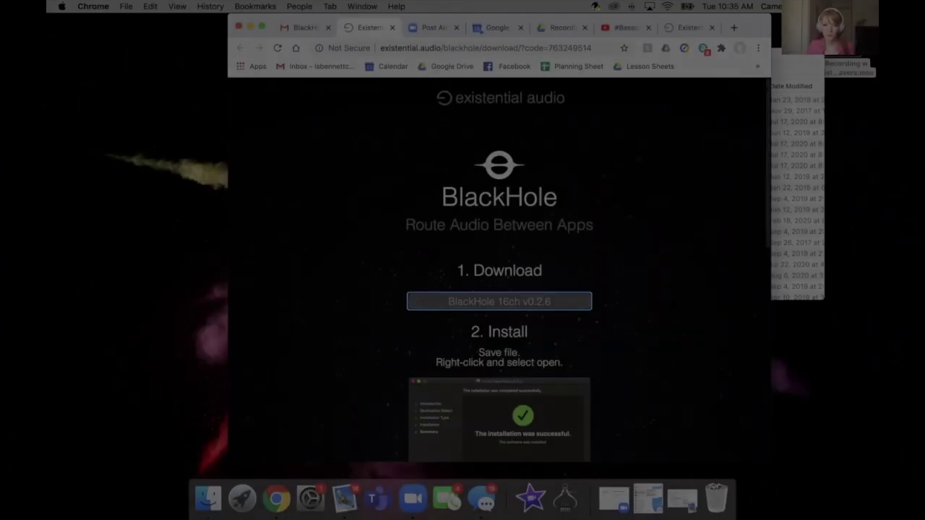
scroll(499, 275, "down", 5)
scroll(632, 366, "down", 3)
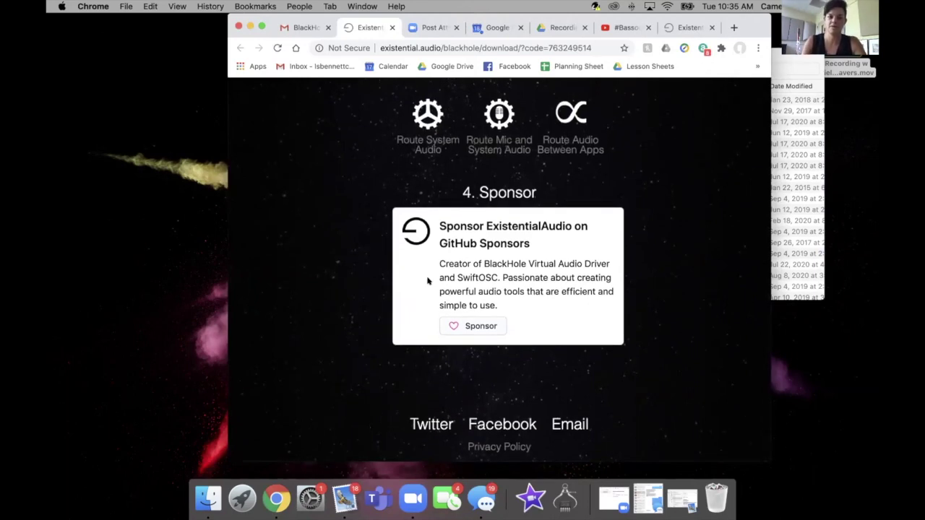
- Open Audio MIDI Setup and select the BlackHole 16ch device
key("F4")
type("midi")
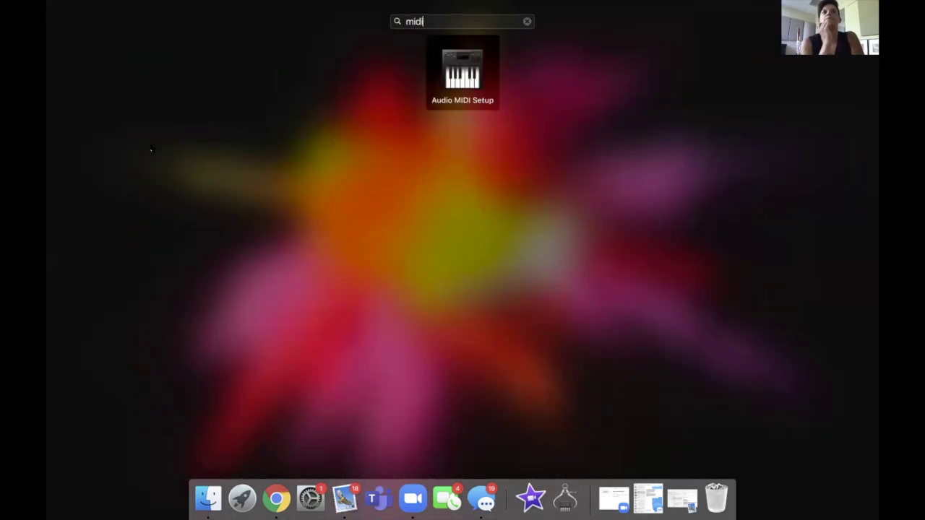
key("Return")
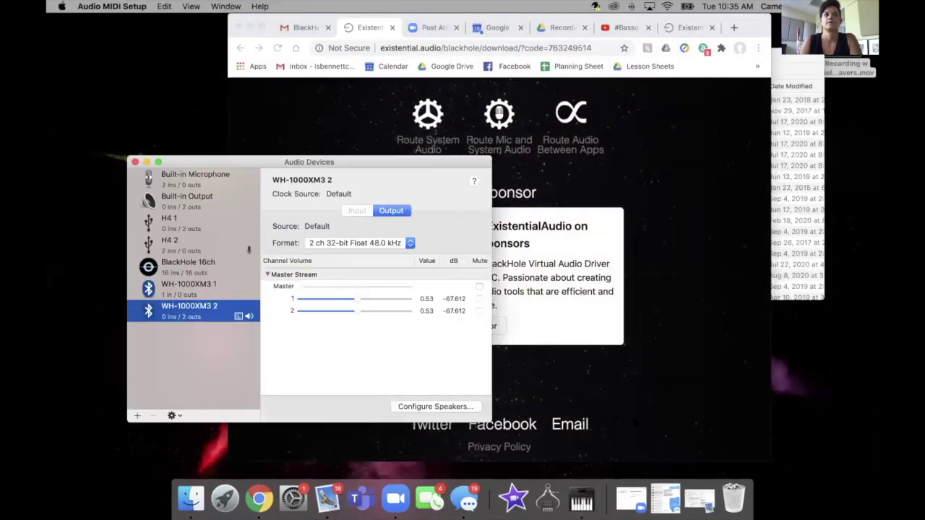
left_click_drag(176, 160, 159, 62)
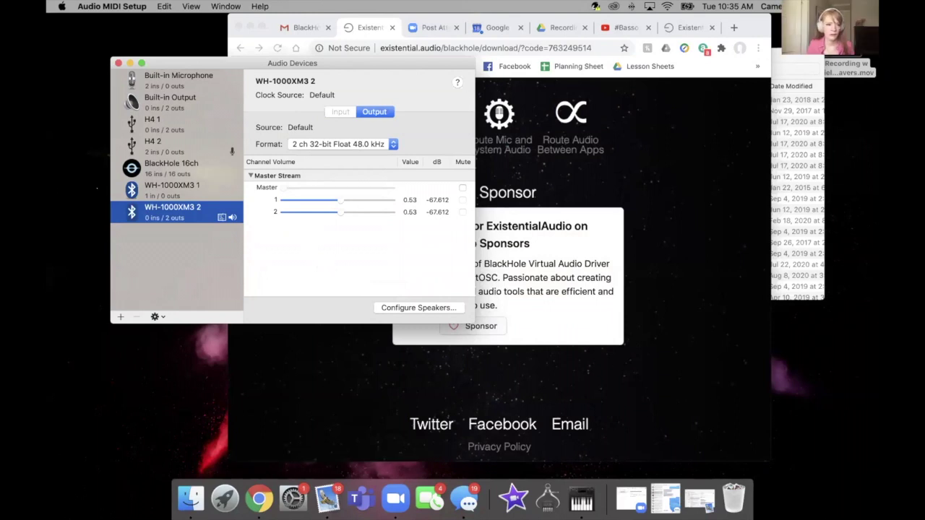
left_click(178, 163)
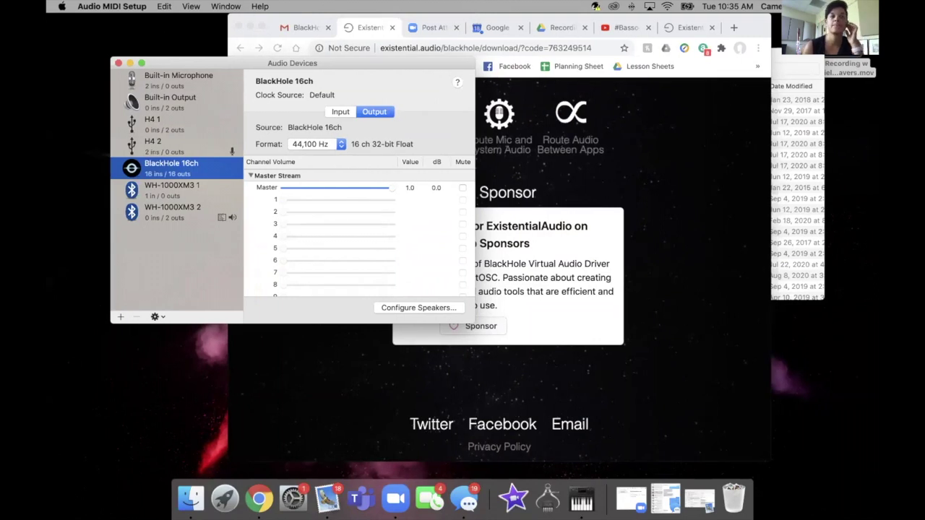
- Create an aggregate device from the H4 input and BlackHole 16ch, with drift correction on for BlackHole 16ch, and close Audio Devices
left_click(120, 317)
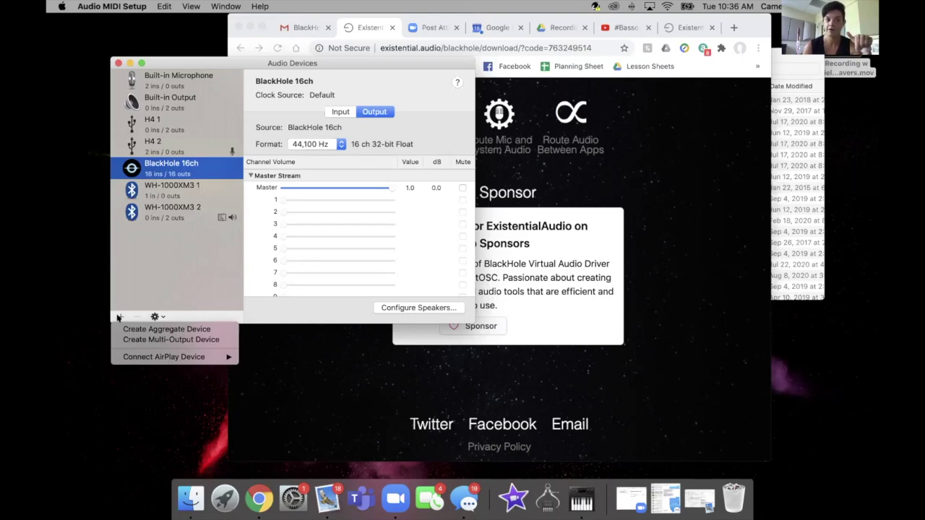
left_click(132, 330)
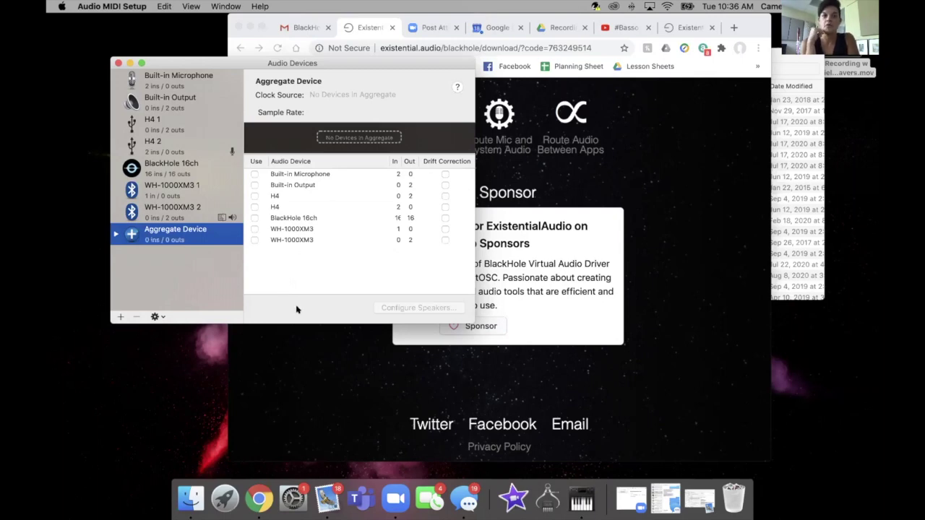
left_click(254, 208)
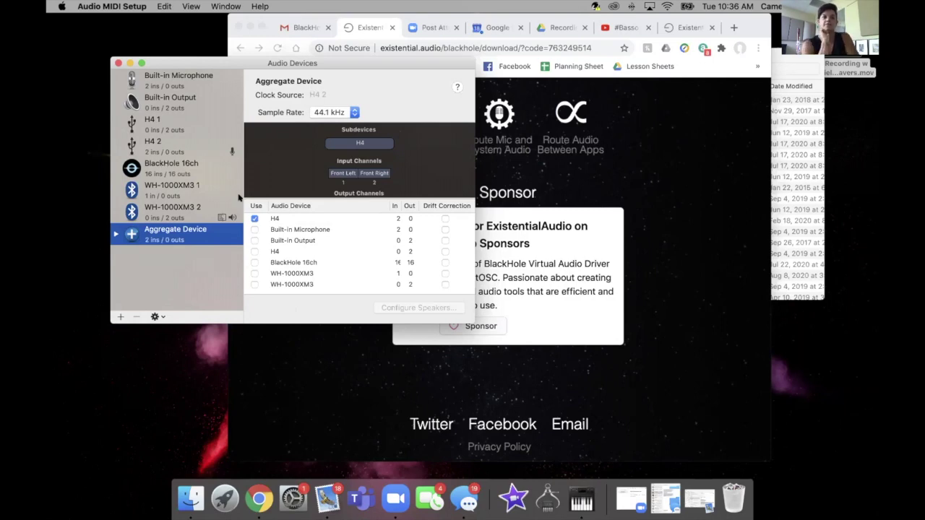
left_click(255, 262)
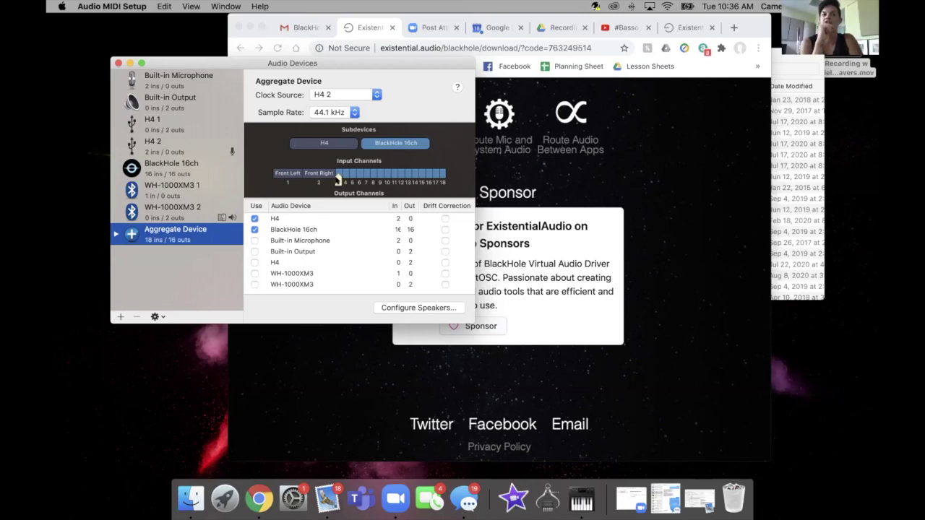
left_click(444, 230)
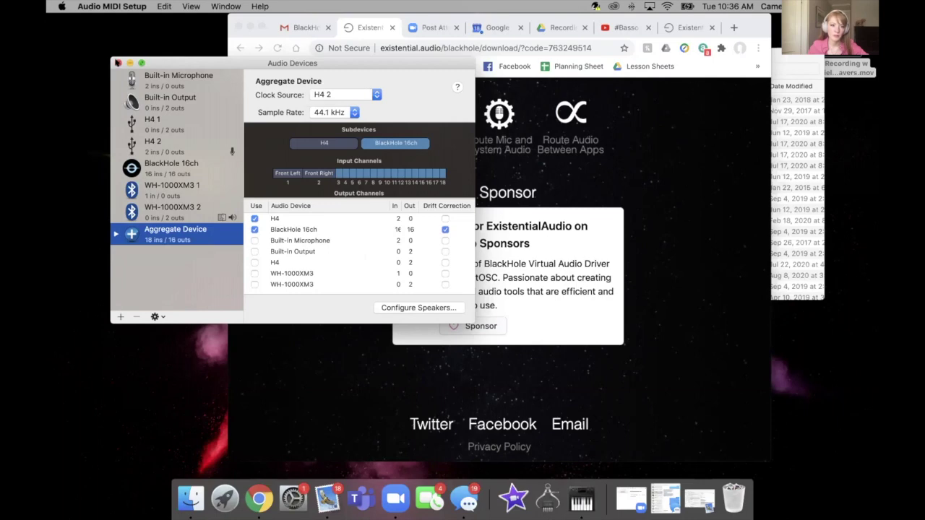
left_click(118, 63)
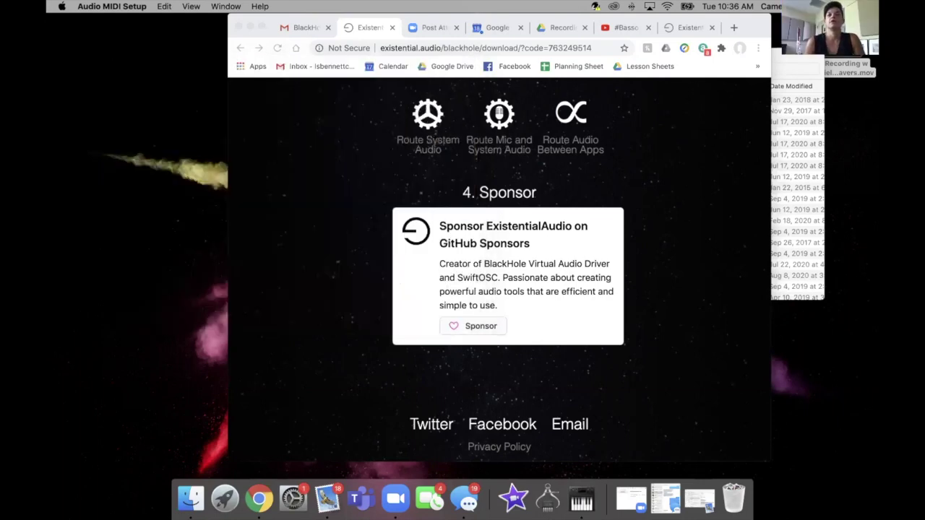
- Open GarageBand and start an empty project with the microphone audio track type
key("F4")
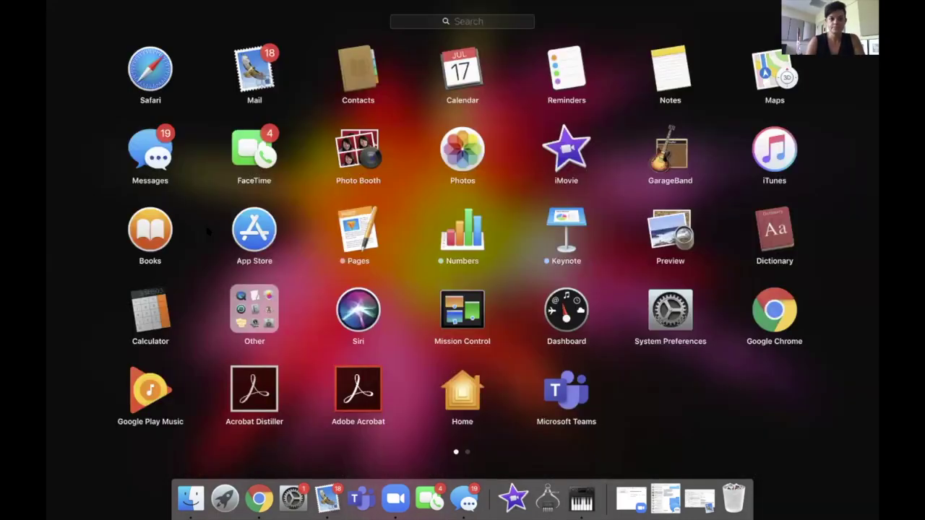
left_click(684, 166)
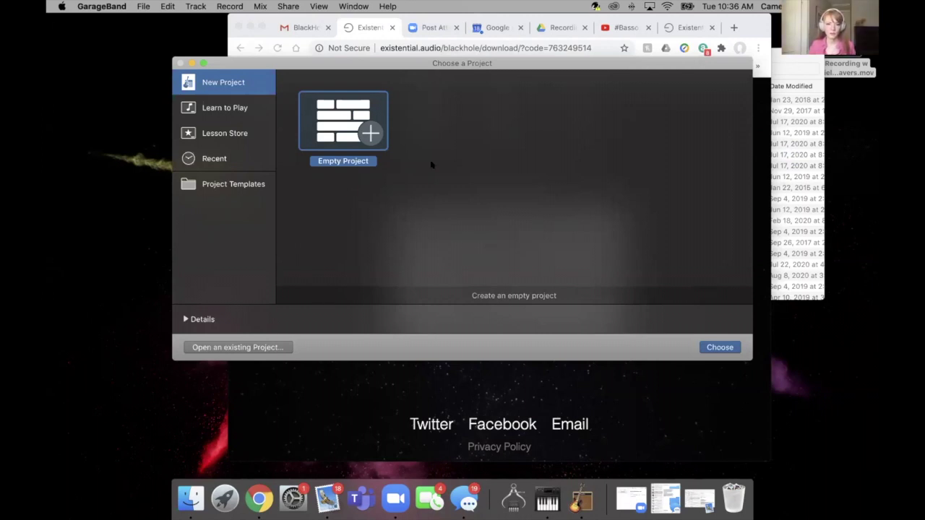
double_click(355, 116)
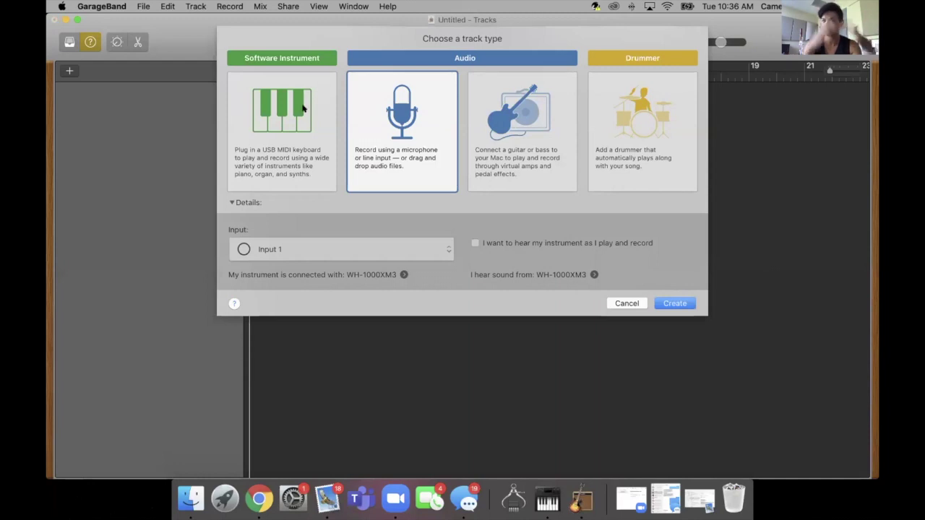
left_click(688, 303)
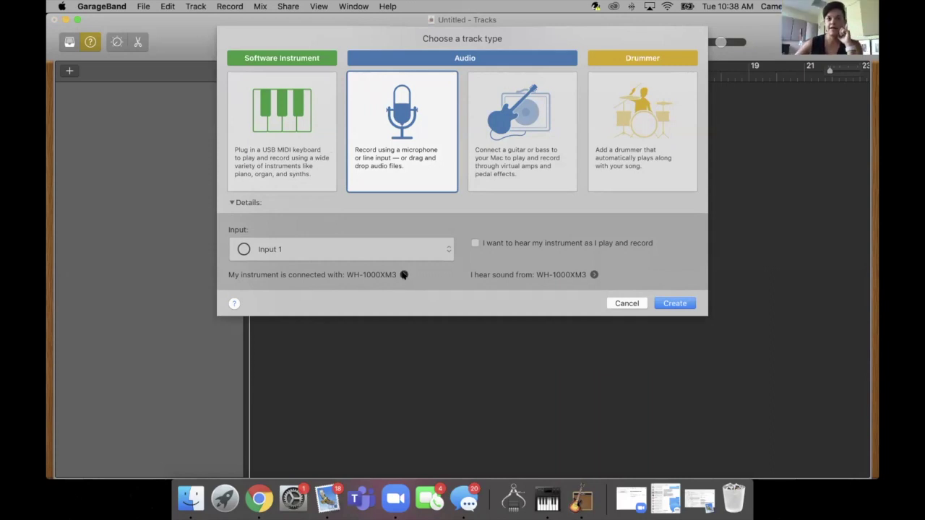
- Set both the input and output devices to Aggregate Device in the audio preferences and enable Audio Units
left_click(404, 275)
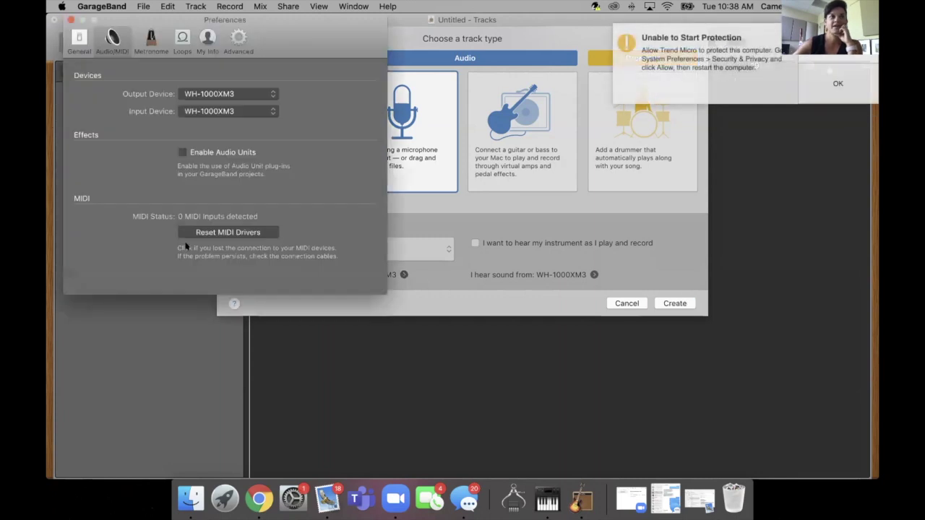
left_click(225, 108)
left_click(217, 112)
left_click(221, 111)
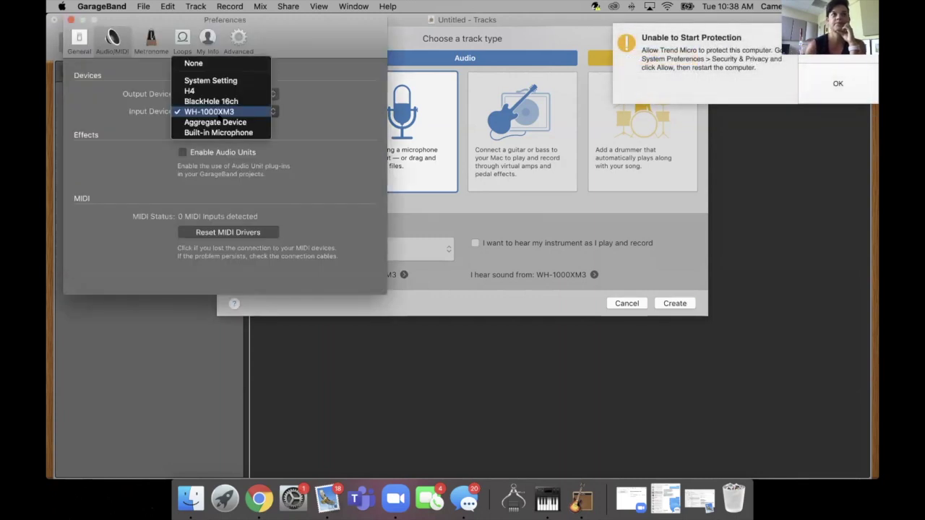
left_click(219, 123)
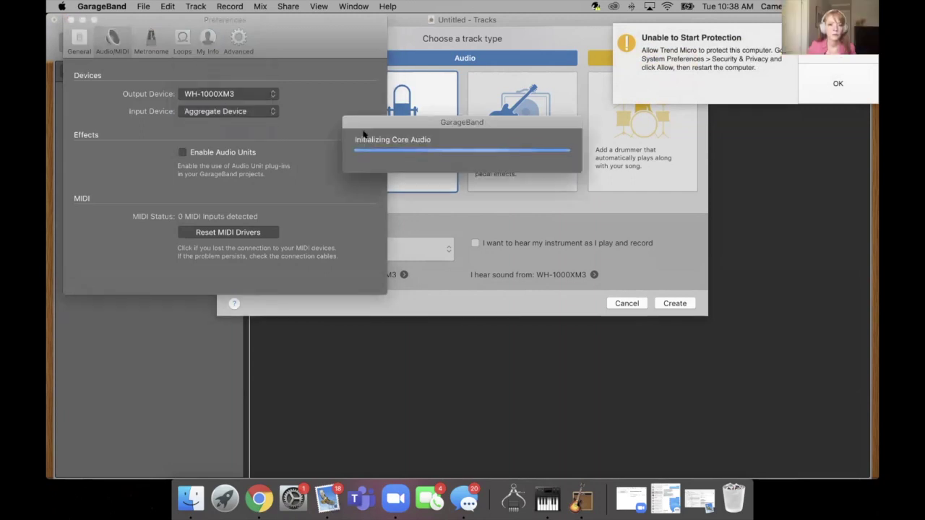
left_click(268, 94)
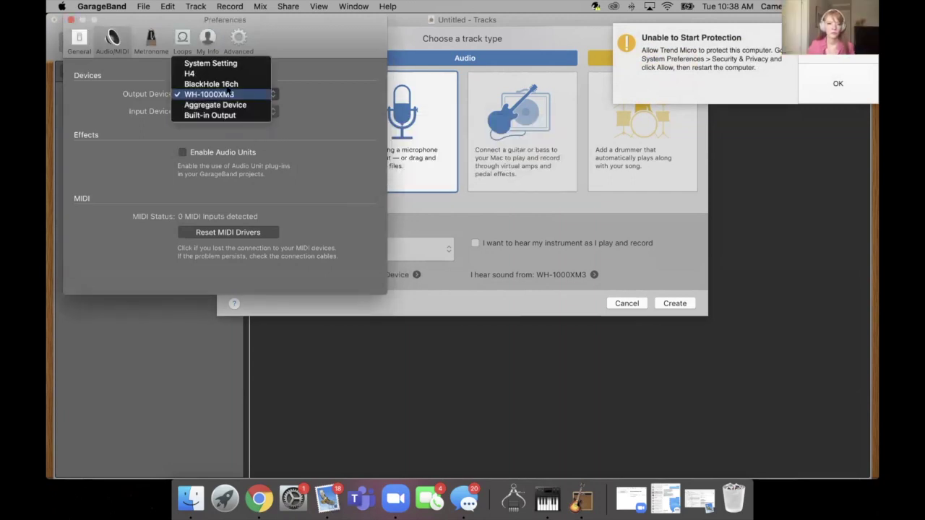
left_click(215, 104)
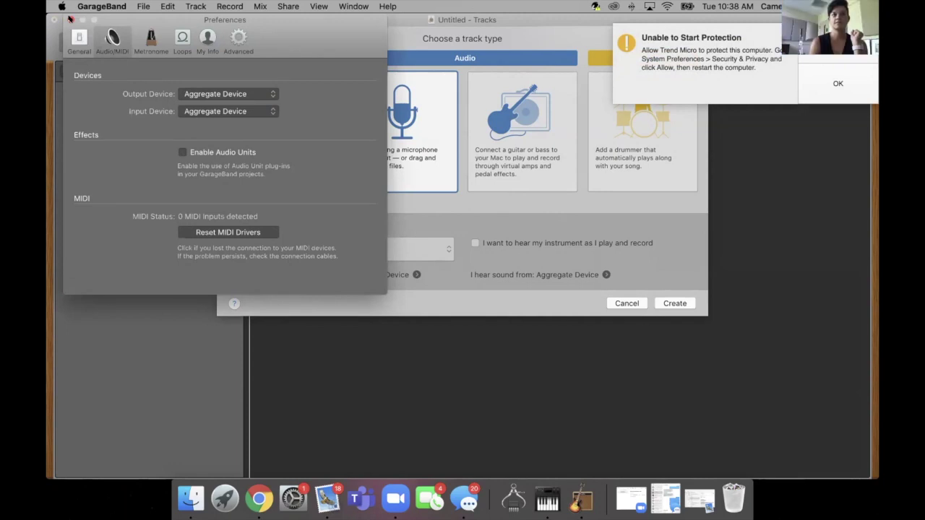
left_click(182, 152)
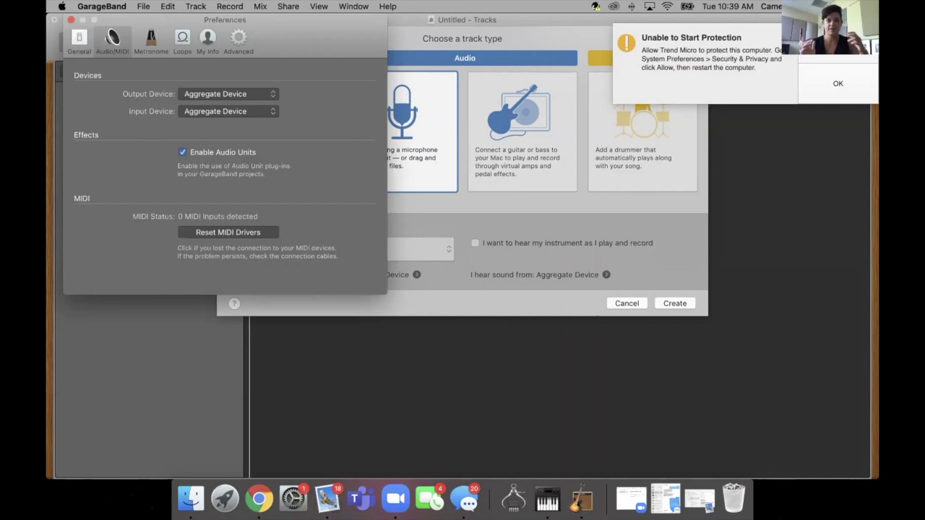
key("super+w")
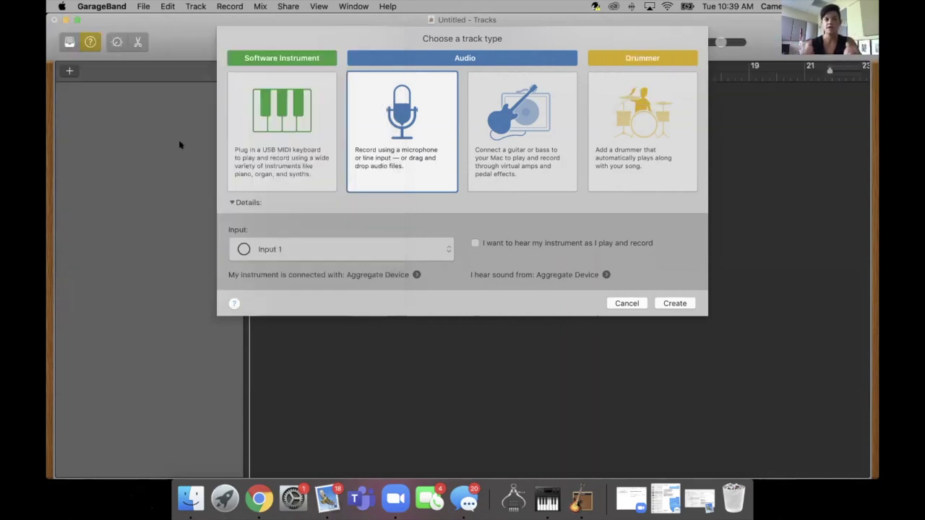
- Reopen the audio preferences to check the device and Audio Units settings
key("super+comma")
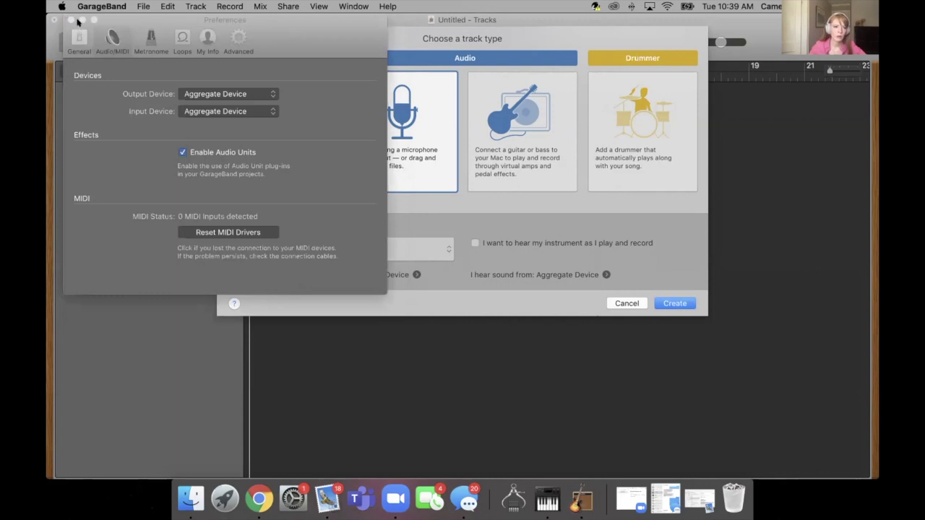
left_click(152, 18)
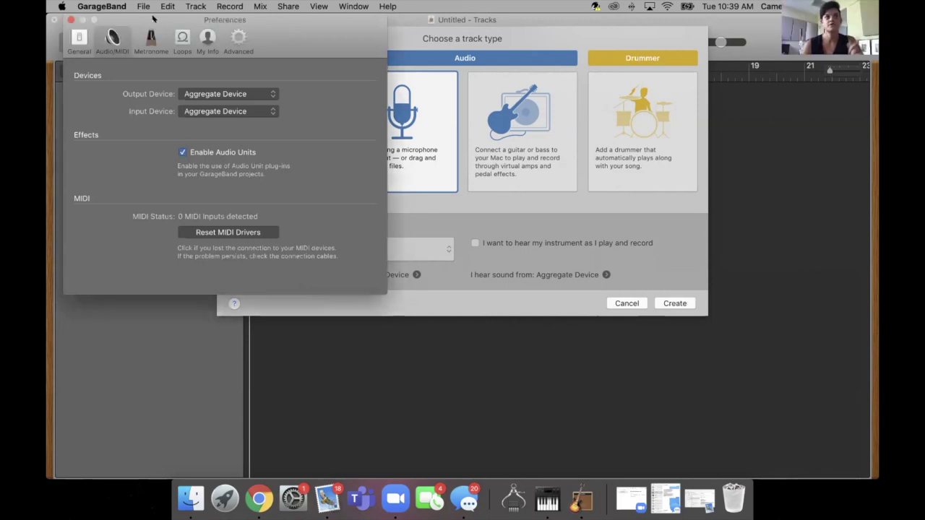
left_click(71, 20)
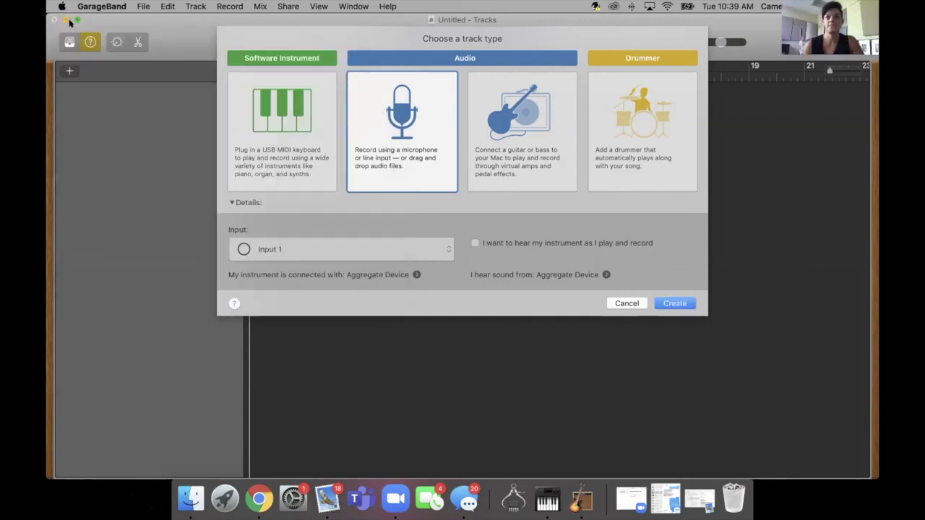
- Create the microphone audio track and show the Record Enable button in its track header alongside Input Monitoring
left_click(678, 304)
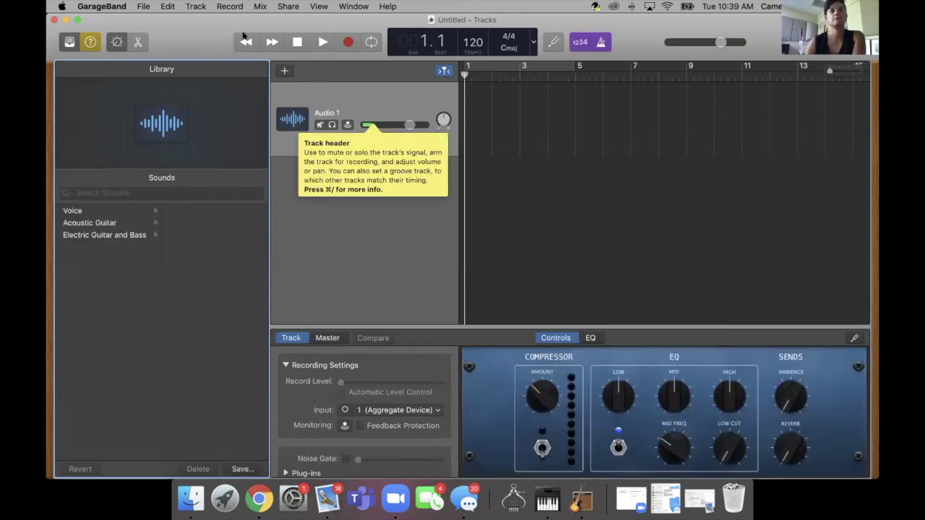
left_click(195, 6)
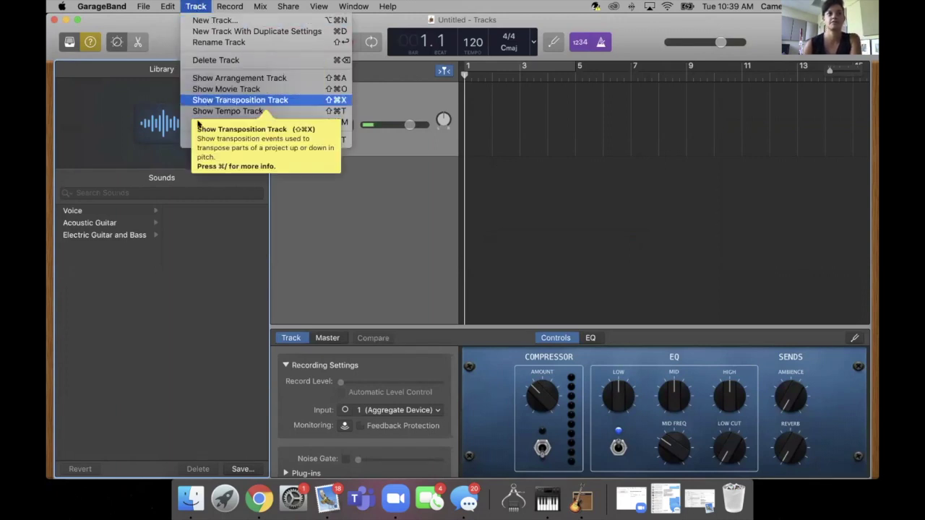
left_click(195, 139)
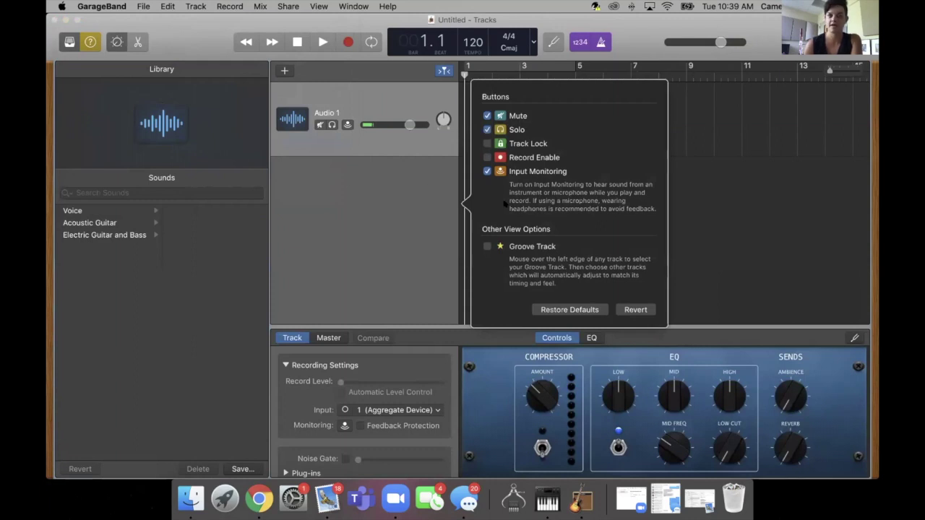
left_click(487, 172)
left_click(487, 156)
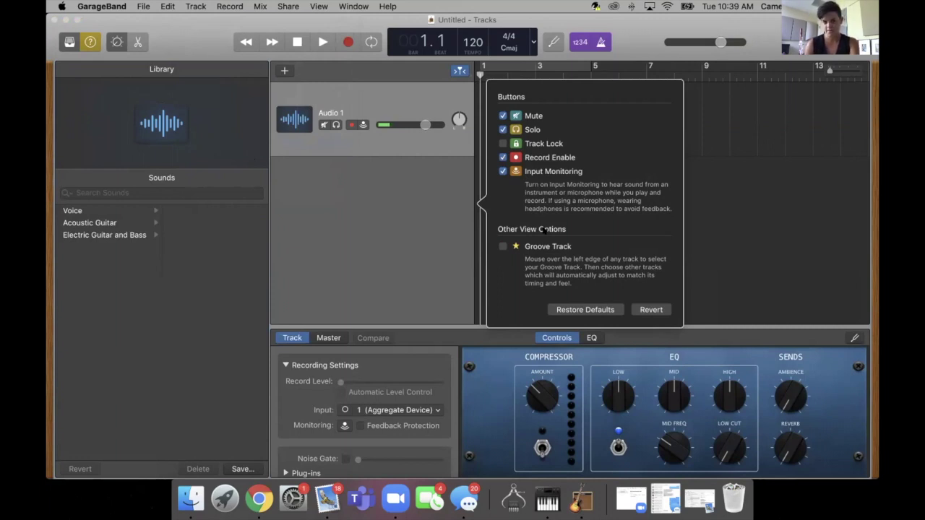
left_click(723, 210)
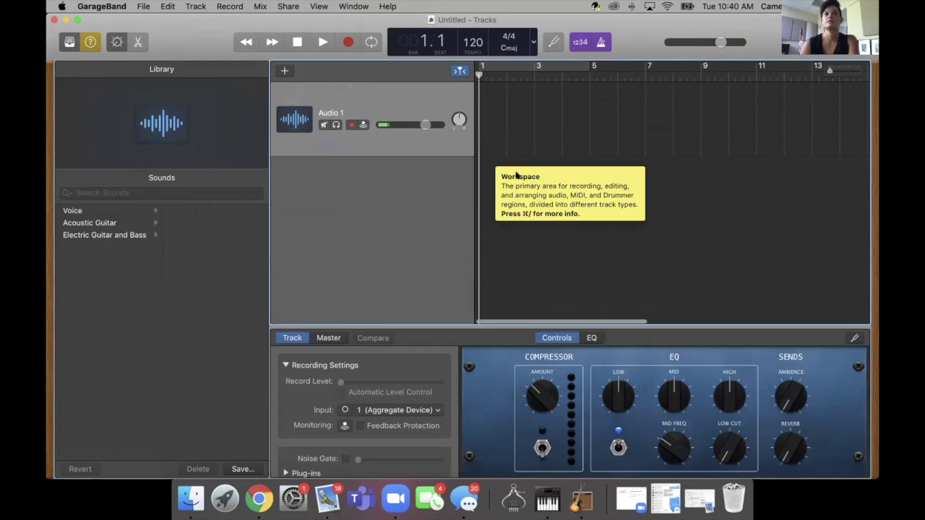
- Start recording on the Audio 1 track and switch to Zoom with the project window minimised
left_click(348, 42)
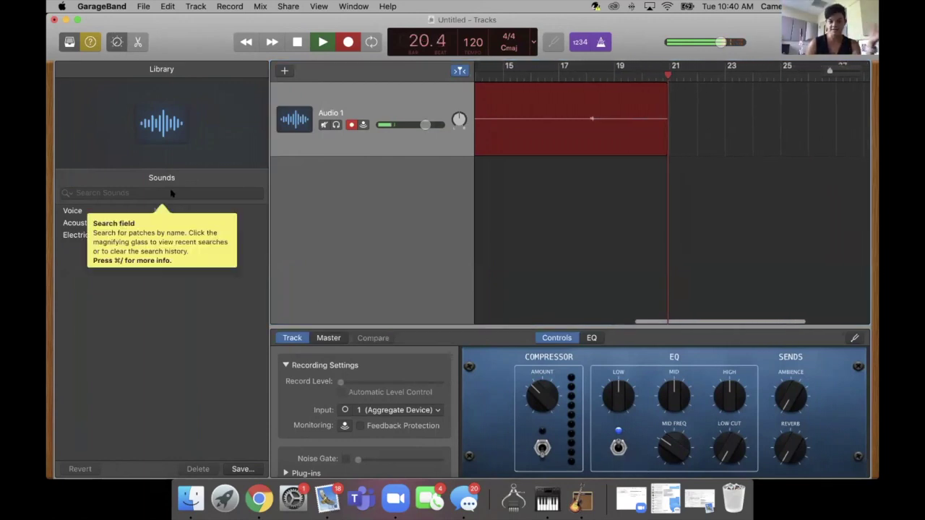
left_click(65, 20)
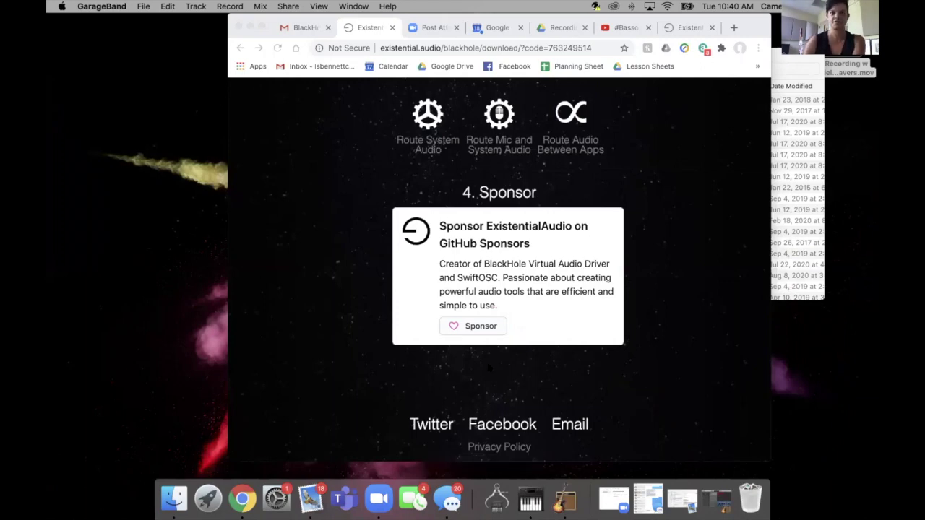
key("super+Tab")
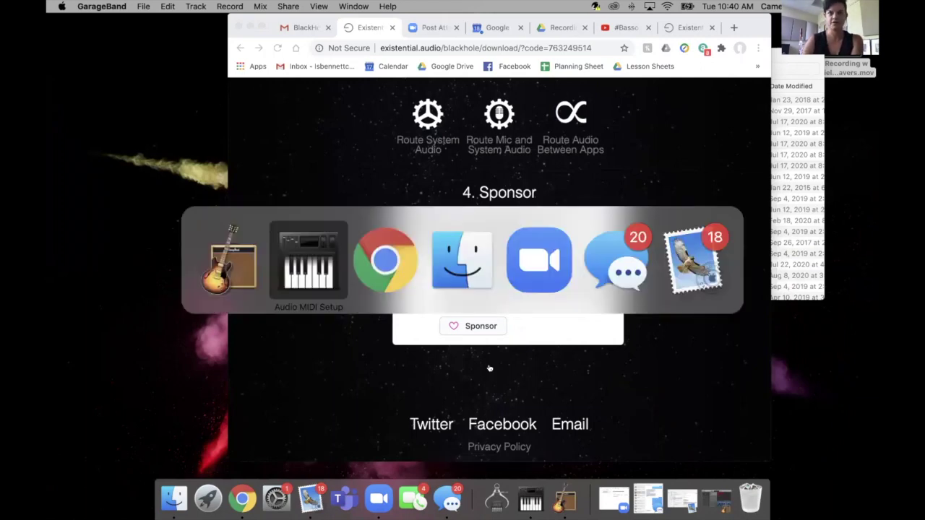
key("super+Tab")
key("super+Tab")
key("super+Tab")
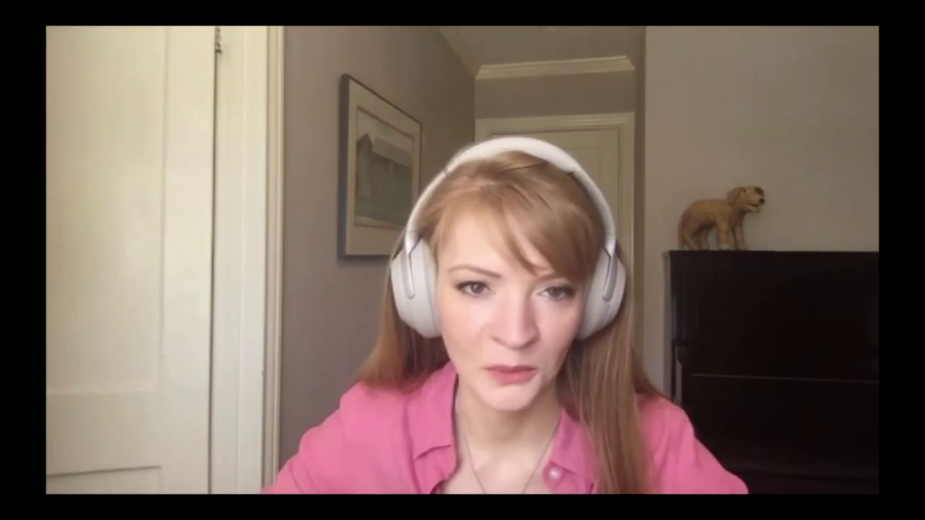